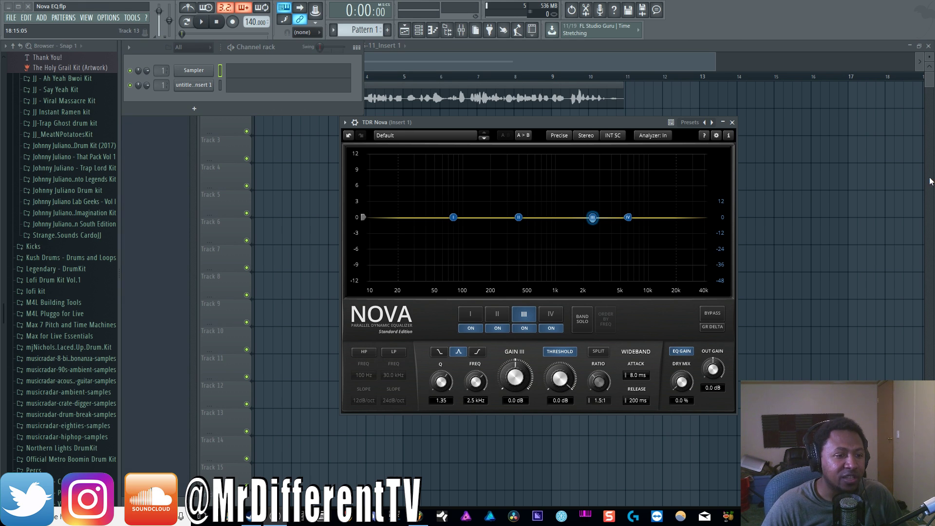
Lower band II to about -1.2 dB and try the high-shelf and bell shapes on it.
mouse_move(519, 218)
left_mouse_down()
mouse_move(518, 174)
mouse_move(503, 282)
mouse_move(520, 215)
mouse_move(520, 224)
left_mouse_up()
double_click(521, 224)
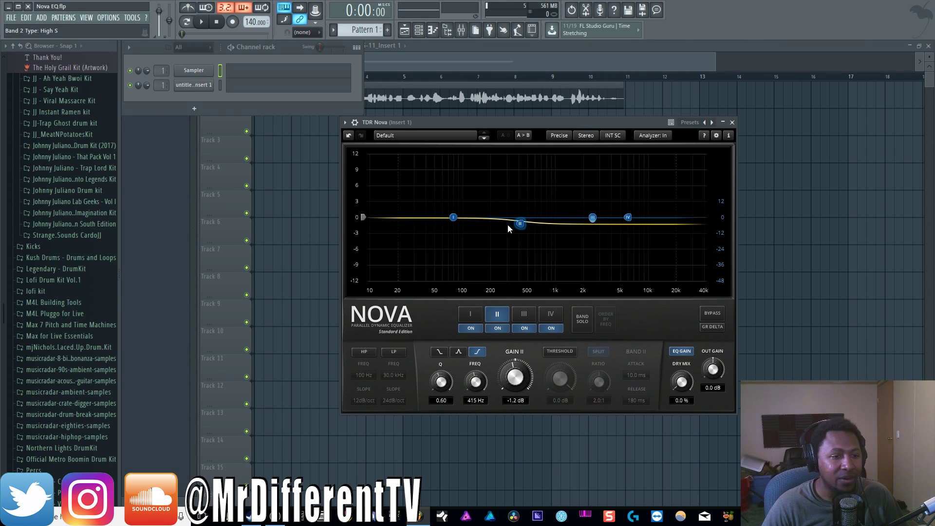
double_click(520, 224)
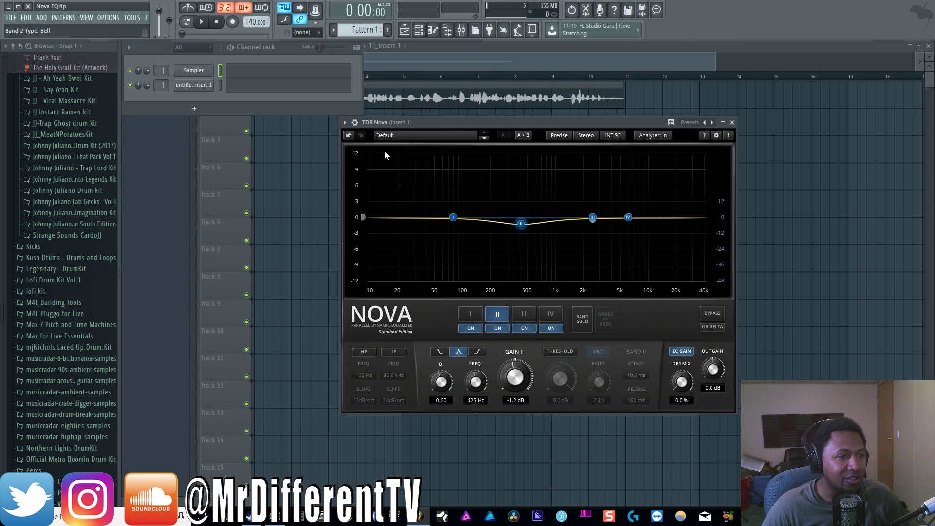
Undo the shape, gain and frequency changes made to band II.
left_click(349, 136)
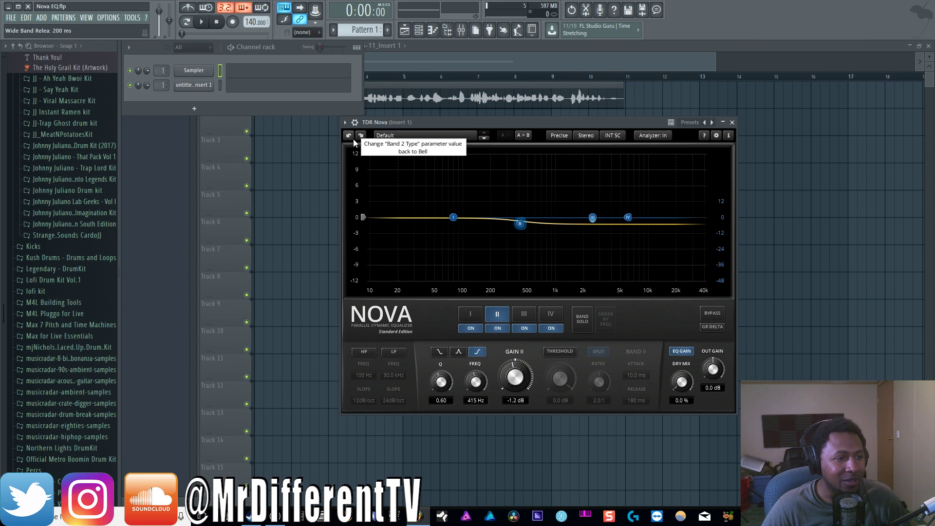
left_click(351, 138)
left_click(351, 139)
left_click(350, 139)
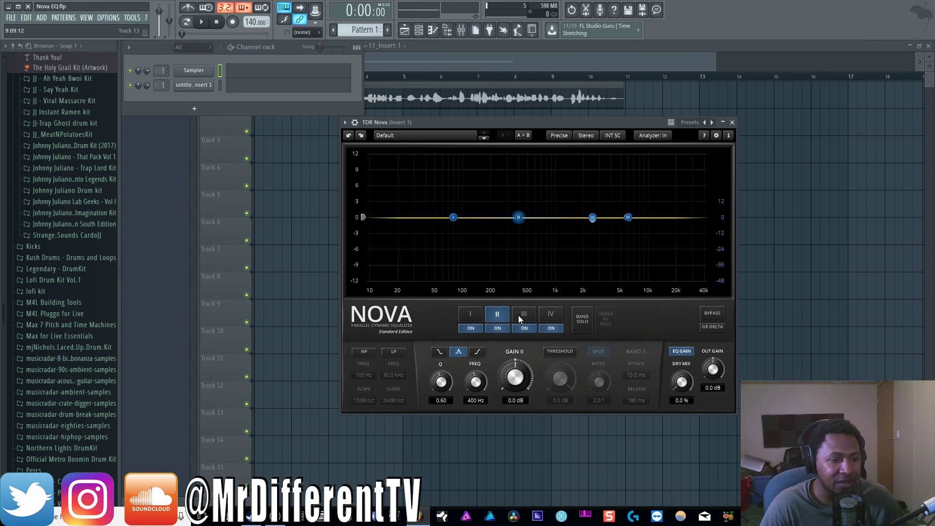
Raise band II at 400 Hz to about 5.7 dB as a bell and try Q values of 0.11 and 6.00.
left_click(441, 353)
left_click(460, 353)
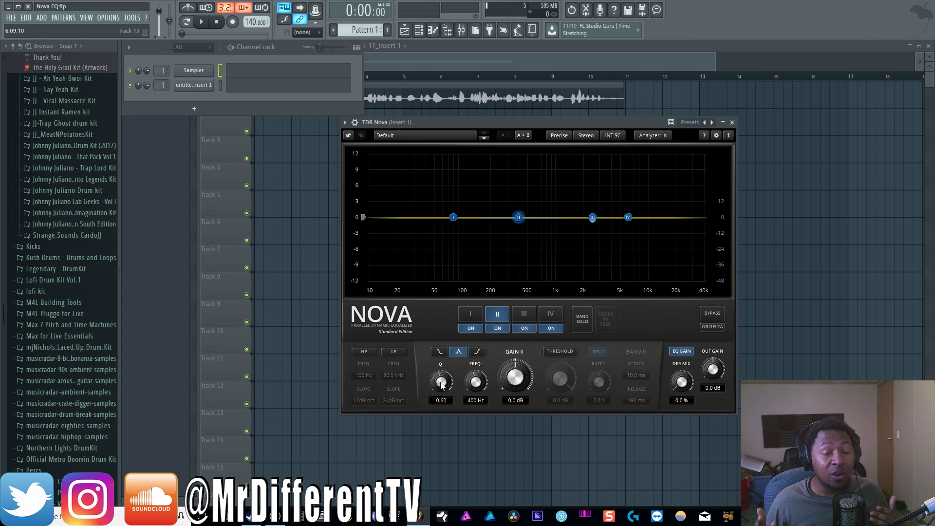
left_click_drag(519, 217, 519, 186)
left_click_drag(449, 399, 449, 426)
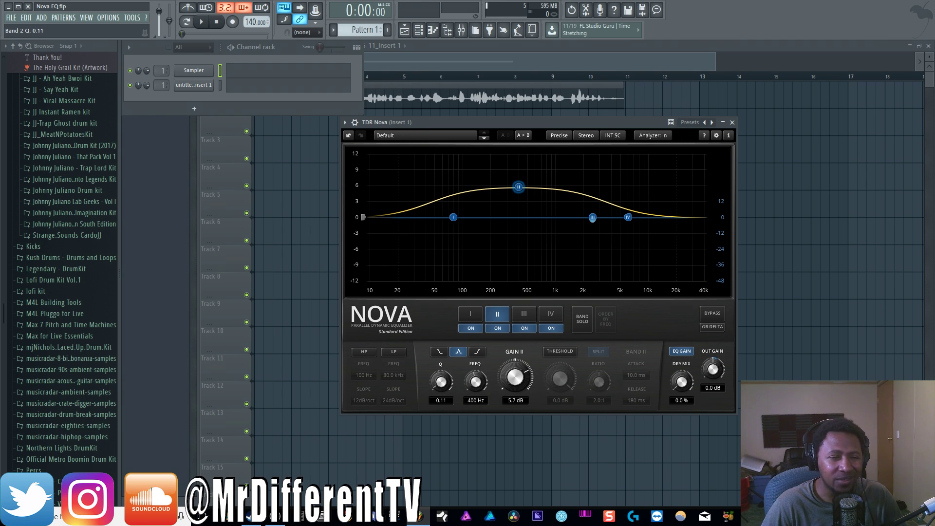
left_click_drag(449, 426, 449, 370)
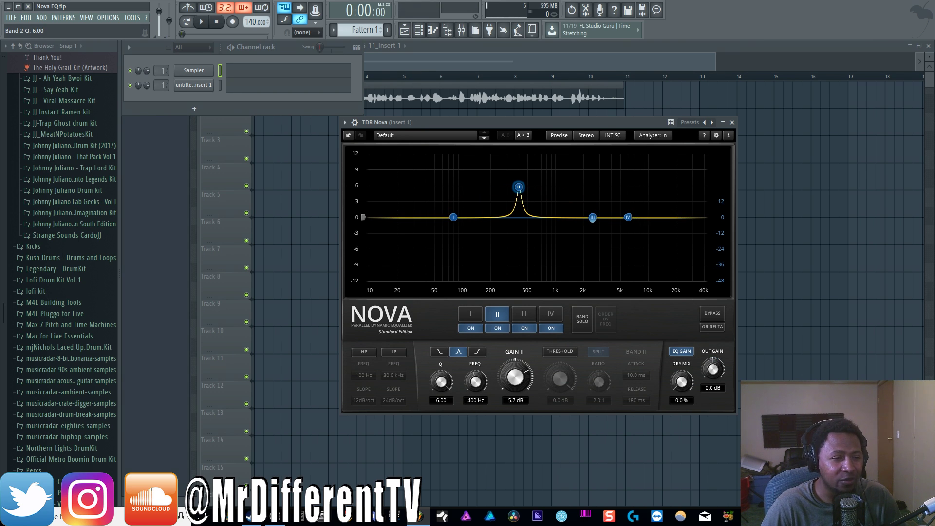
Set band II to a Q of 1.00, a frequency of about 793 Hz and a gain of 0.0 dB.
double_click(445, 384)
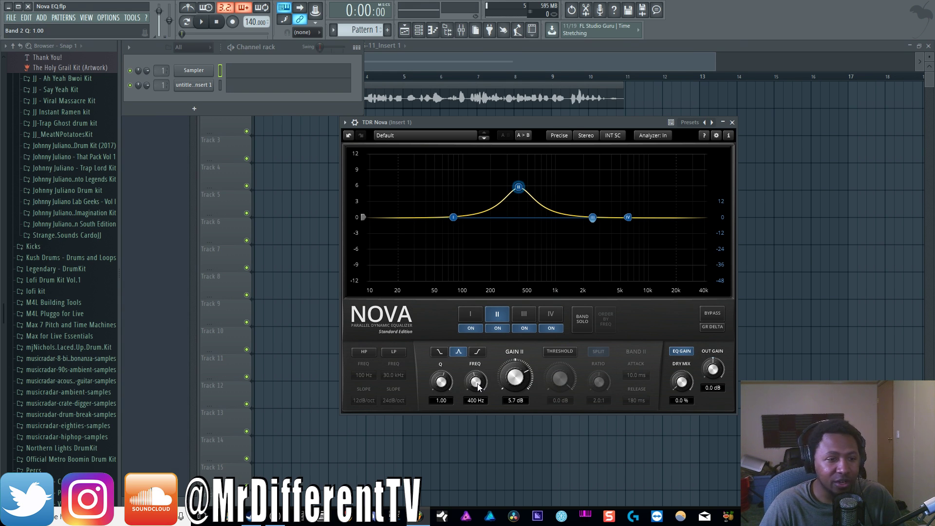
left_click_drag(478, 384, 513, 360)
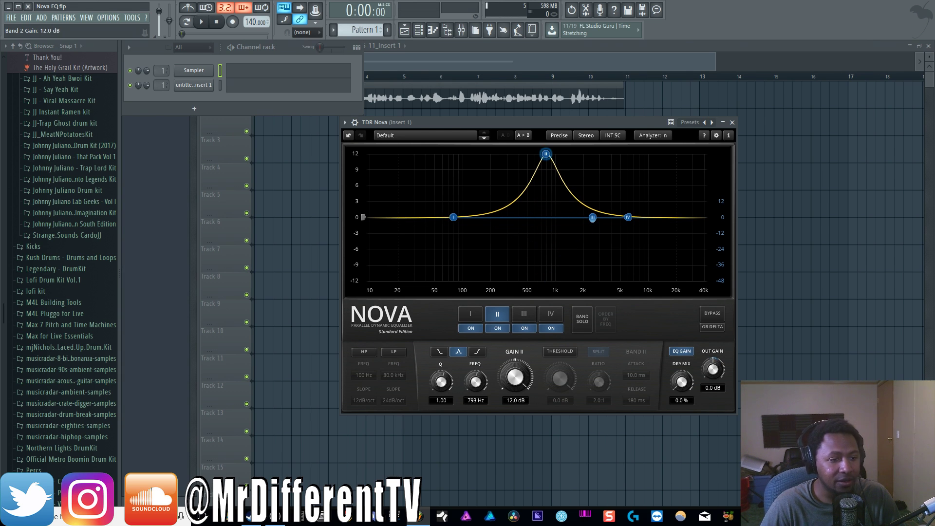
double_click(511, 363)
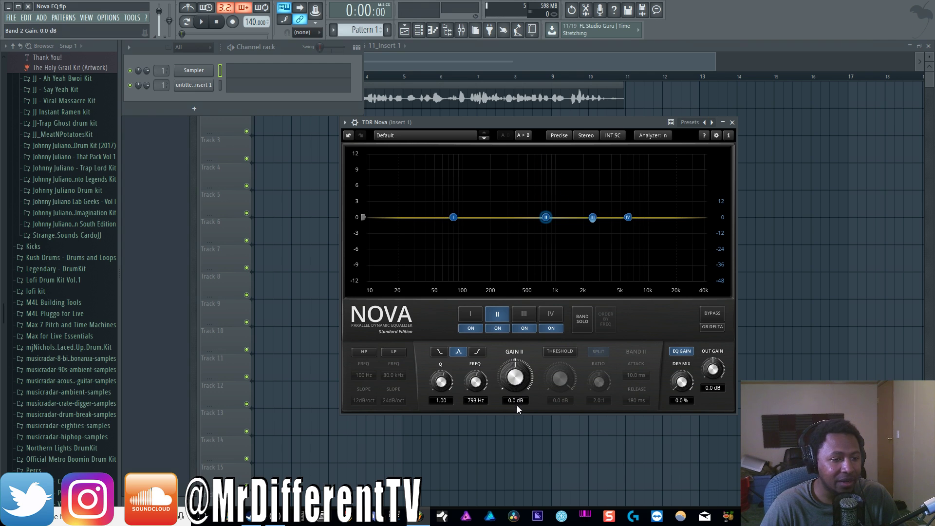
Play the vocal with band II's threshold enabled, switch the threshold off and stop playback.
left_click(559, 349)
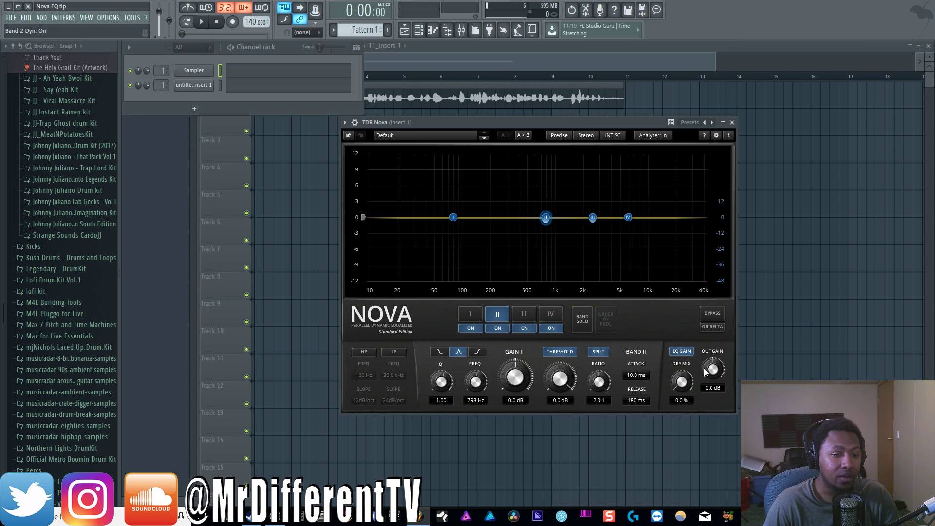
left_click(681, 352)
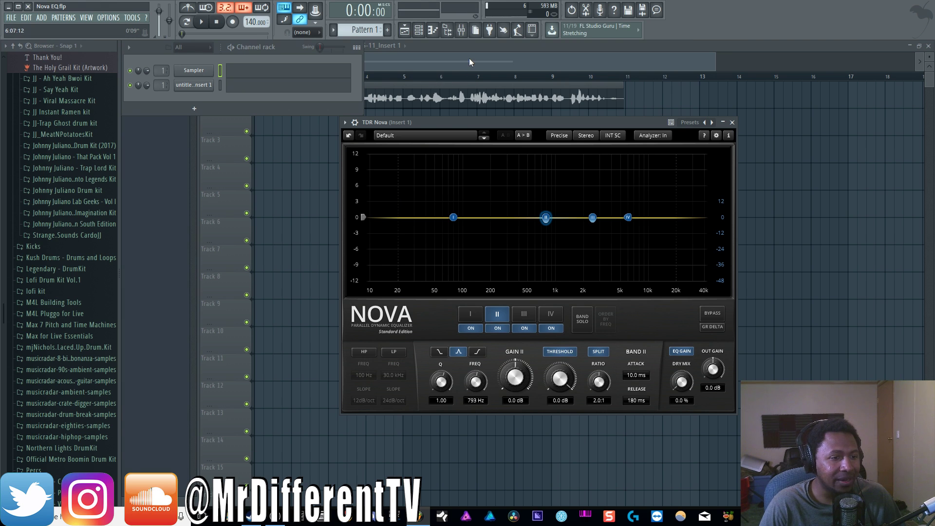
key("space")
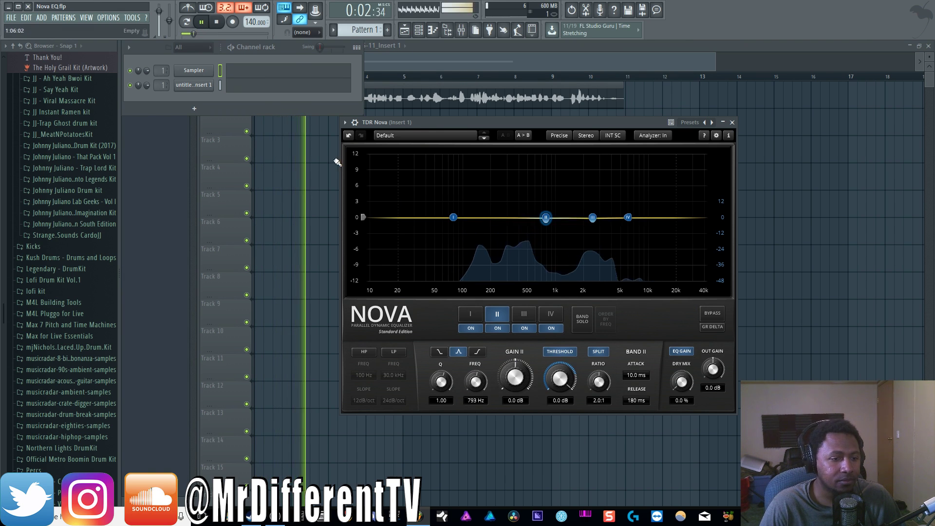
left_click(560, 347)
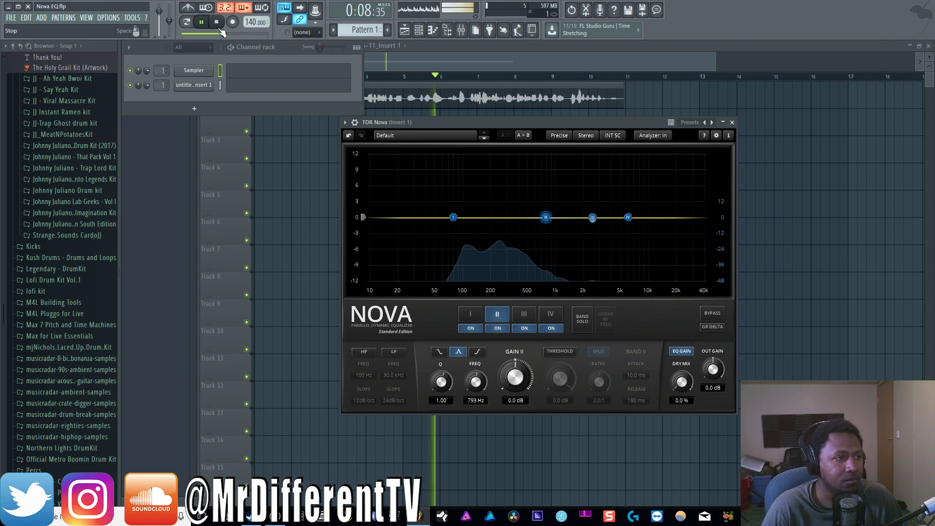
left_click(219, 25)
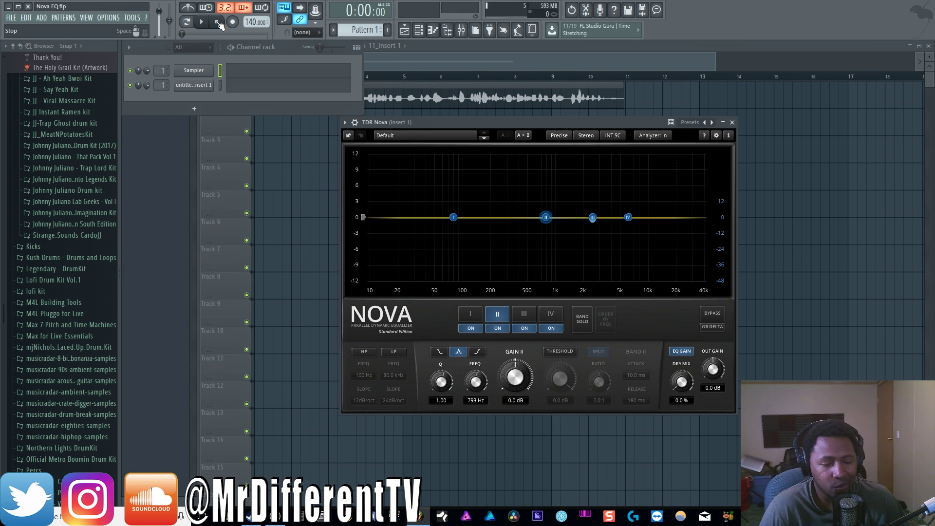
Enable the high-pass filter at 100 Hz, review its slope options and keep 12 dB/oct.
left_click(364, 353)
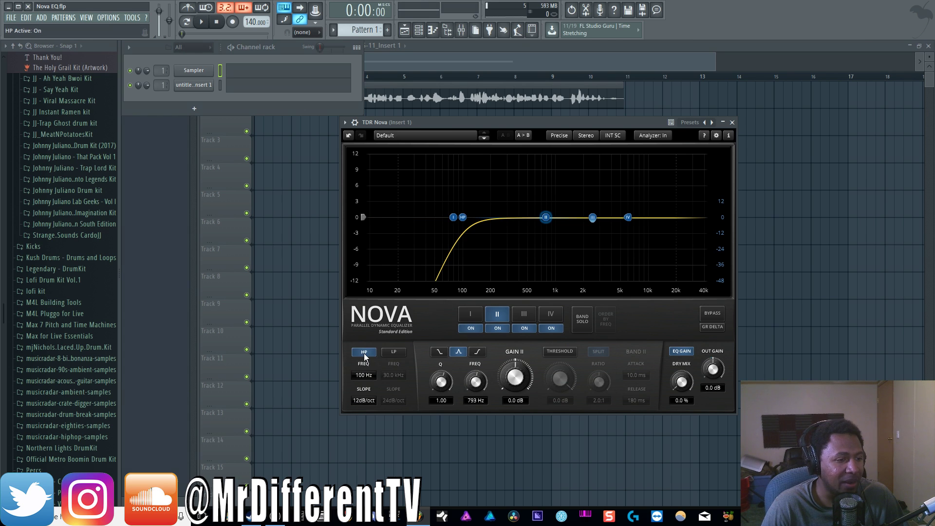
left_click(358, 402)
left_click(366, 424)
left_click(370, 402)
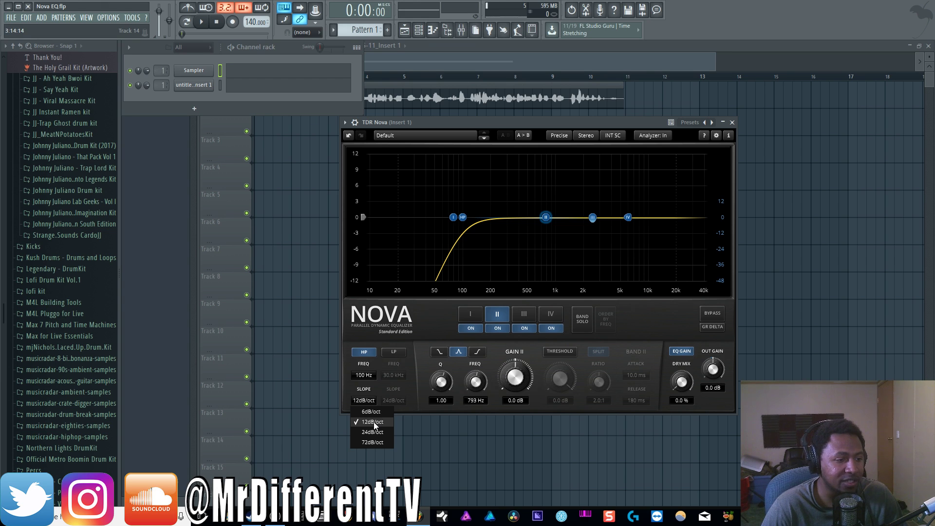
left_click(373, 423)
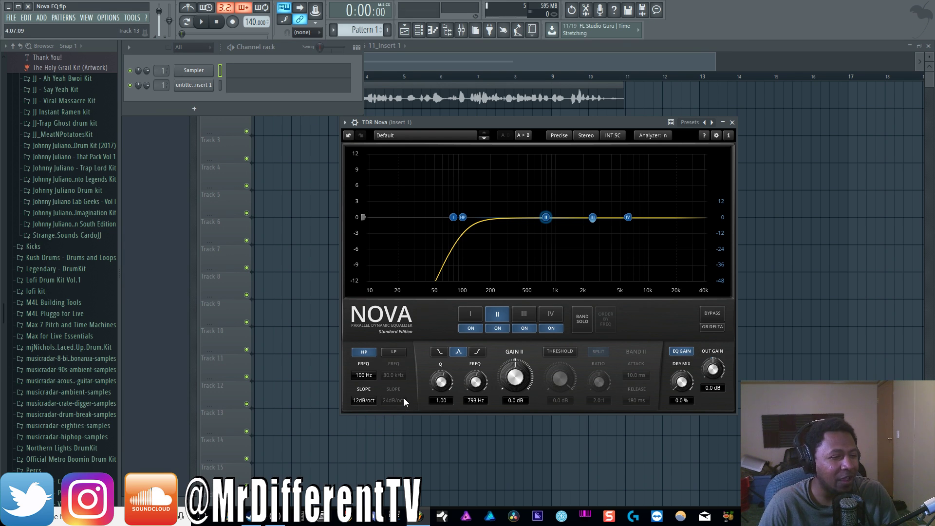
left_click(368, 402)
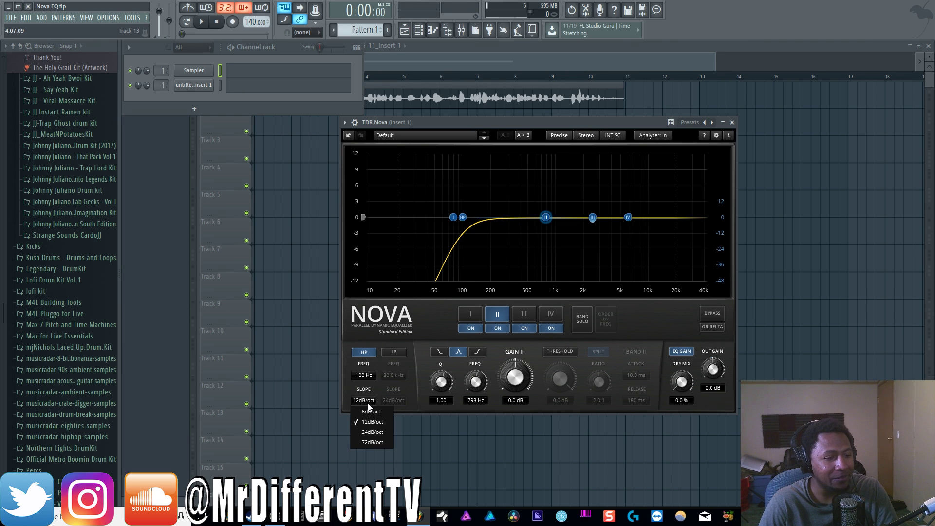
left_click(368, 402)
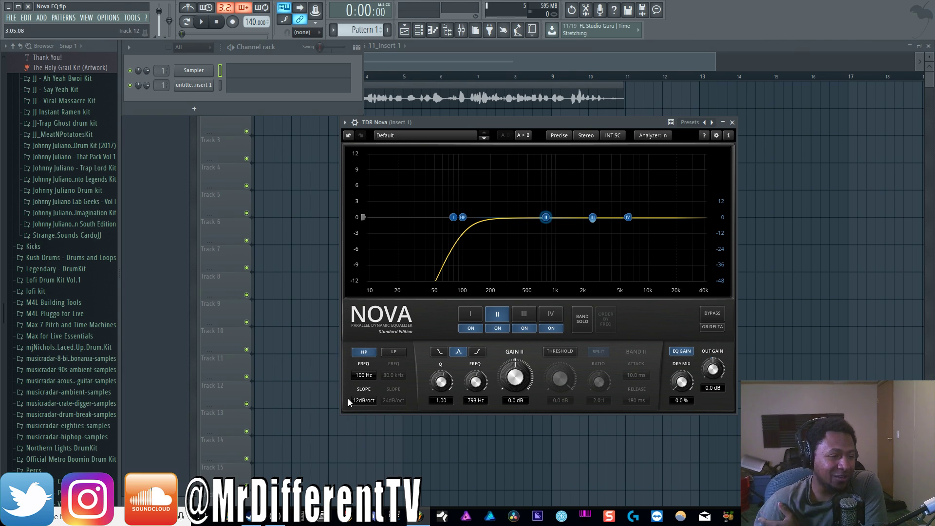
left_click(365, 401)
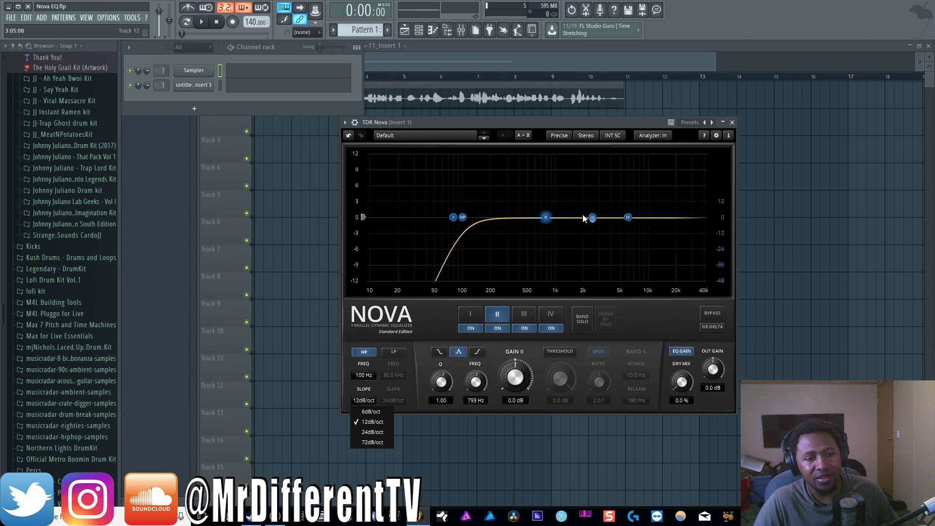
Solo band III and turn off its threshold.
left_click(524, 328)
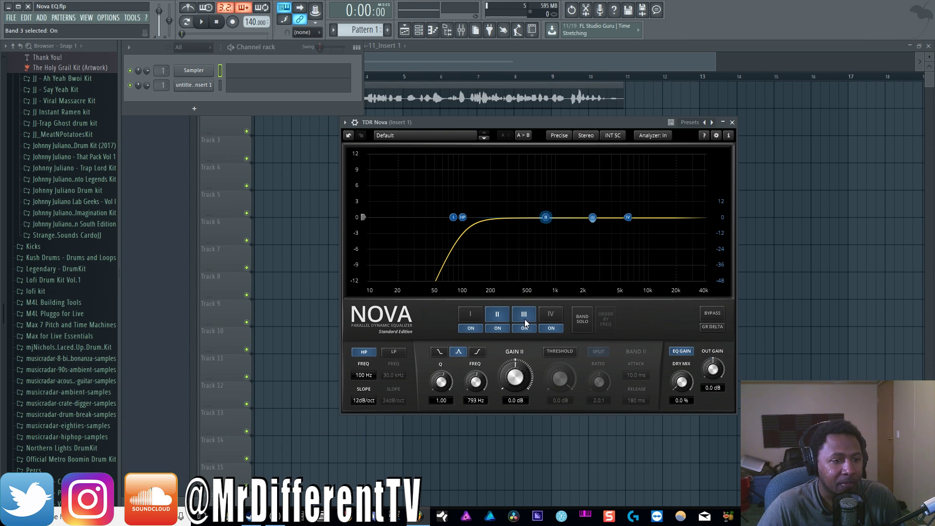
left_click(525, 317)
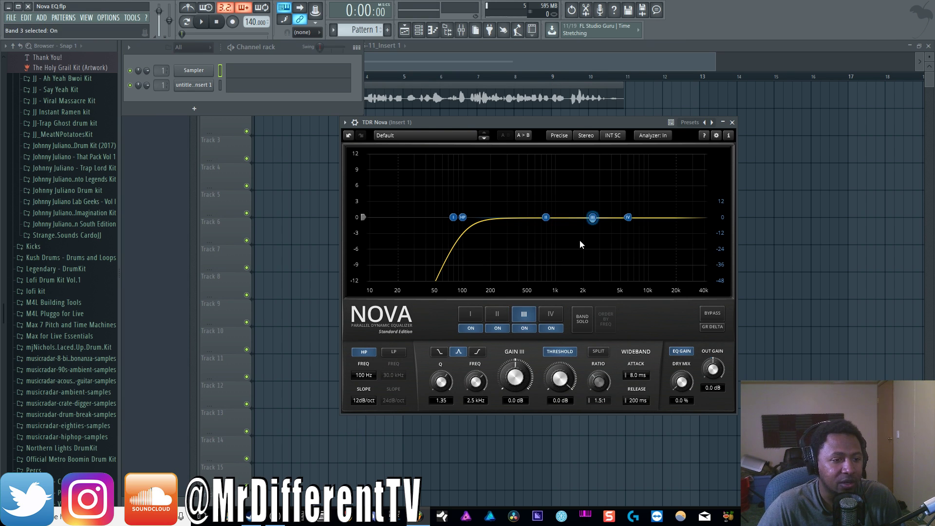
left_click(582, 319)
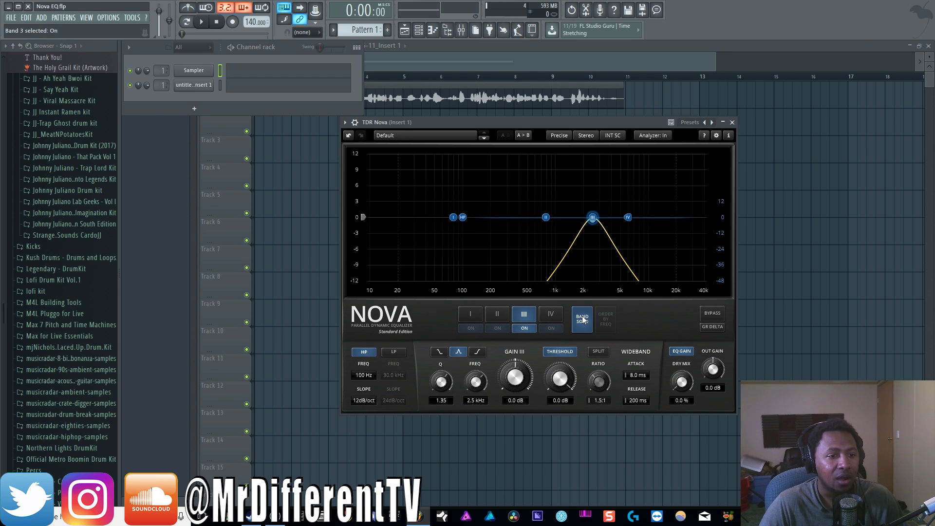
left_click(558, 351)
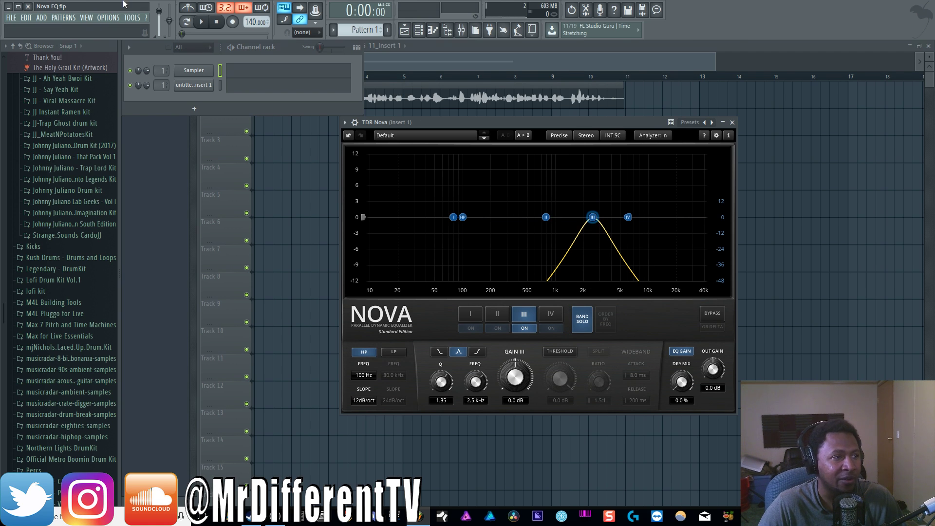
Play the vocal while moving soloed band III to about 7.9 kHz, stop playback and lower its frequency to about 7.3 kHz.
key("space")
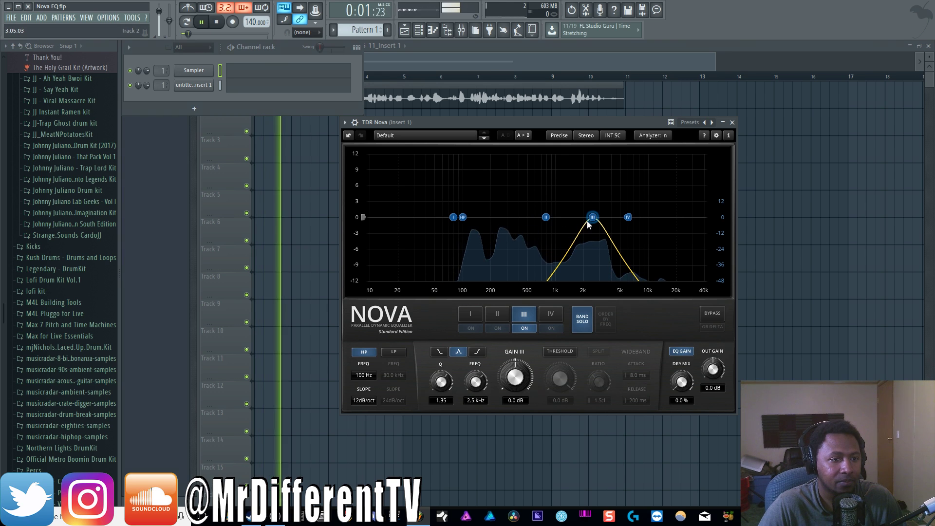
left_click_drag(587, 221, 642, 222)
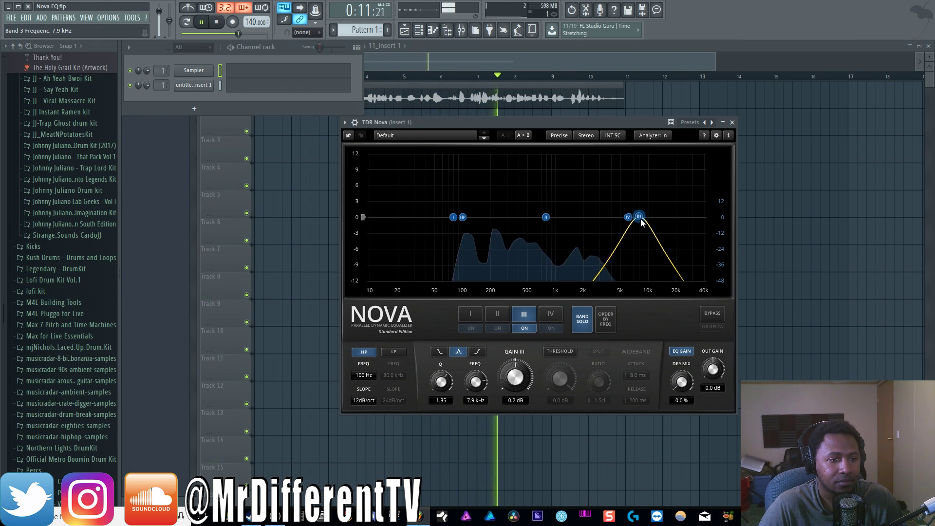
left_click(217, 22)
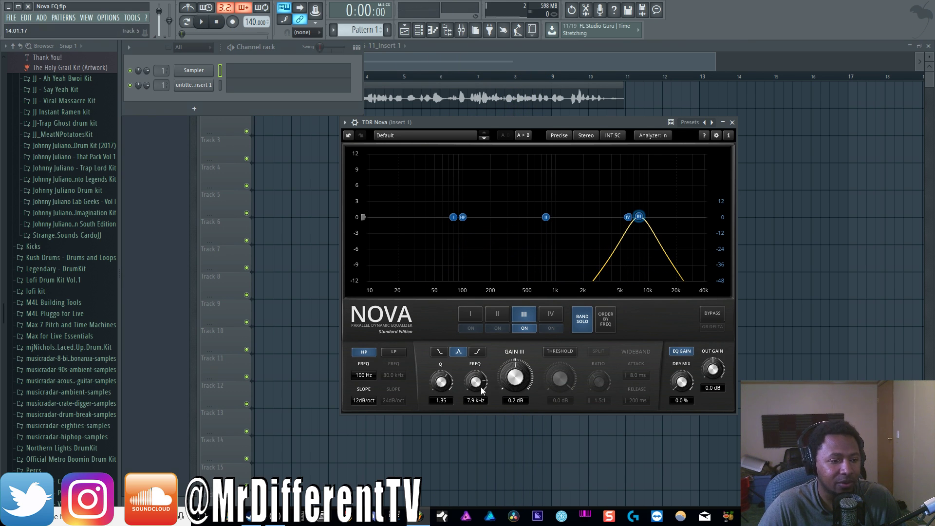
left_click_drag(482, 390, 482, 398)
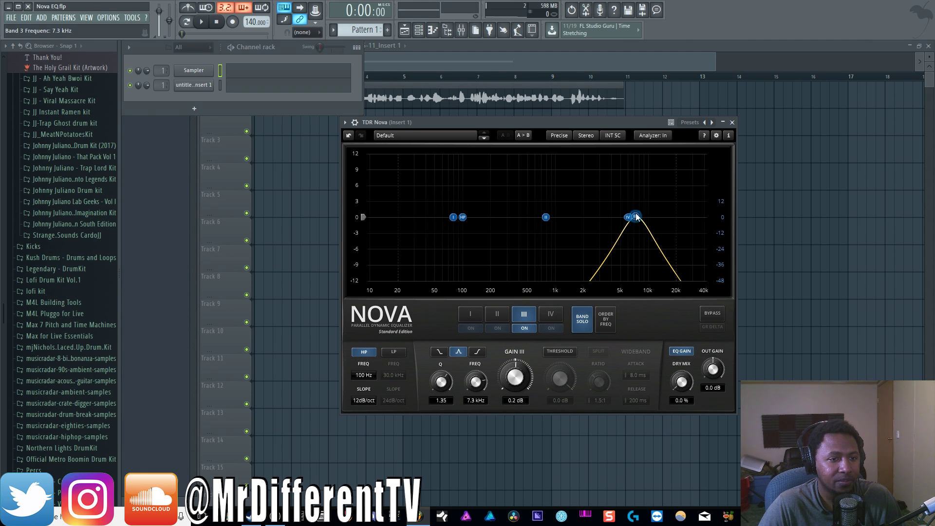
left_click_drag(481, 383, 495, 391)
Deactivate band III, change band IV to a bell shape and solo it.
left_click(525, 328)
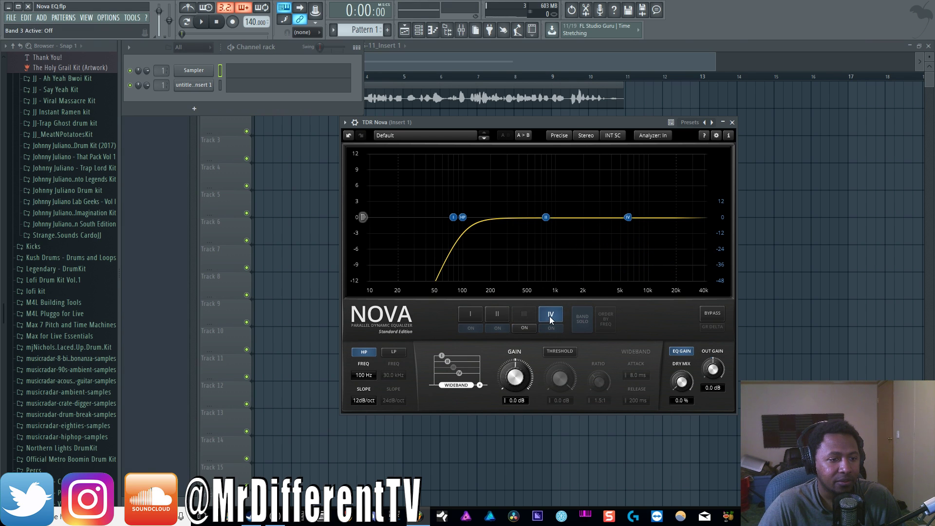
left_click(549, 315)
left_click(589, 322)
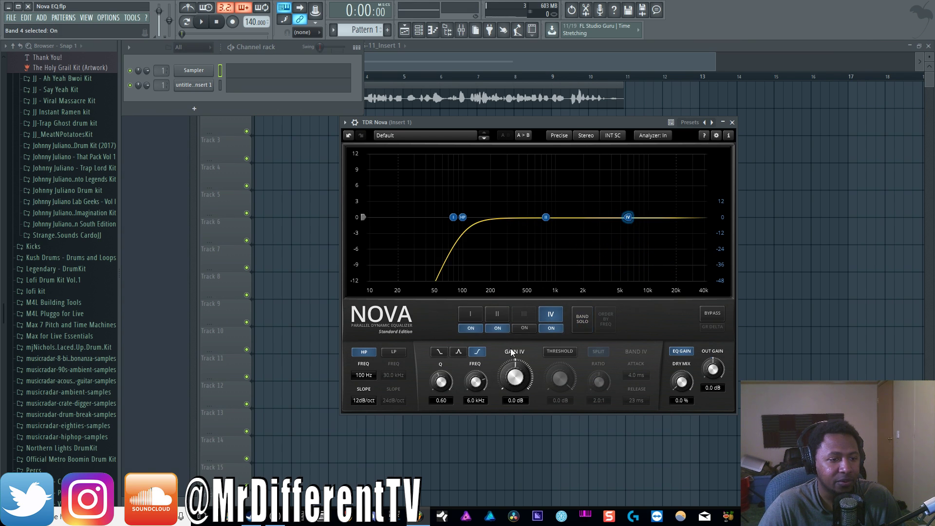
left_click(455, 353)
left_click(583, 323)
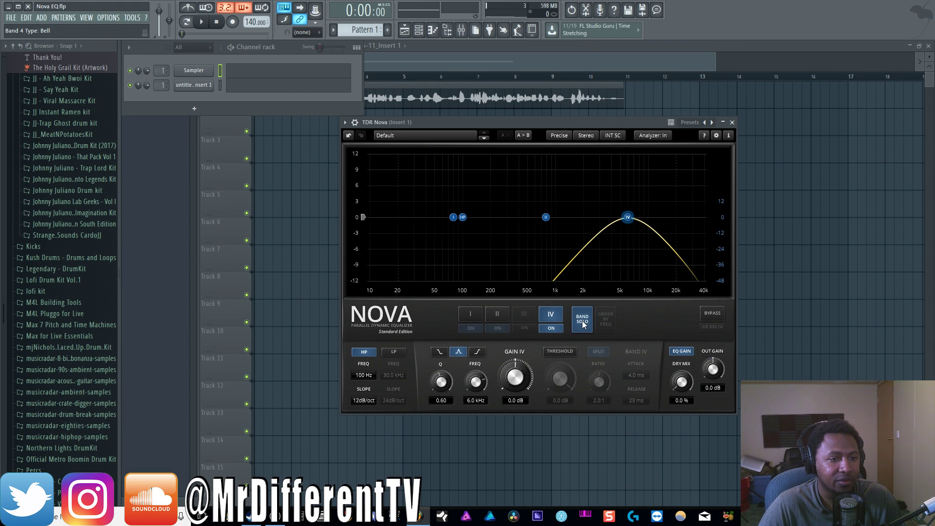
Set band IV's frequency to about 7.5 kHz, audition it briefly with playback and turn its solo off.
left_click_drag(487, 387, 488, 380)
left_click(204, 23)
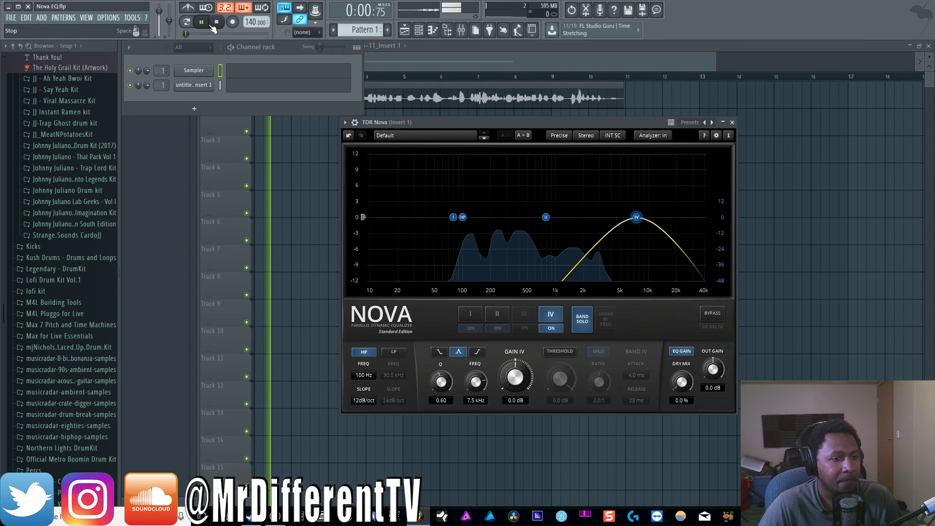
left_click(217, 24)
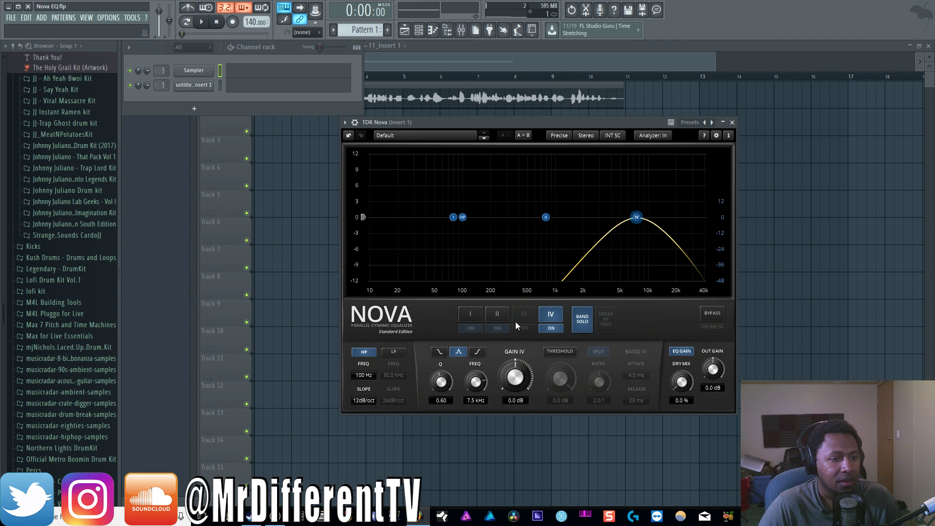
left_click(582, 319)
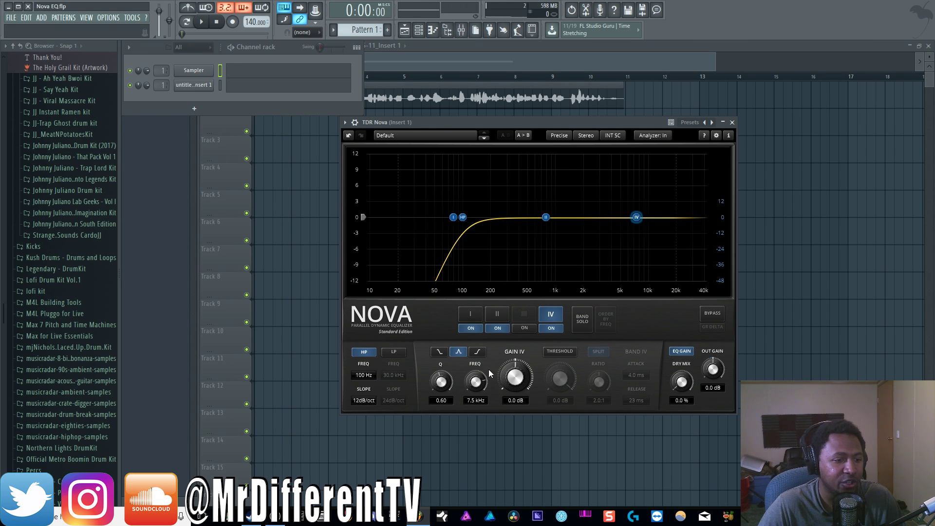
Cut band IV's gain to -6.0 dB and narrow it to a Q of 3.57.
left_click_drag(508, 378, 508, 398)
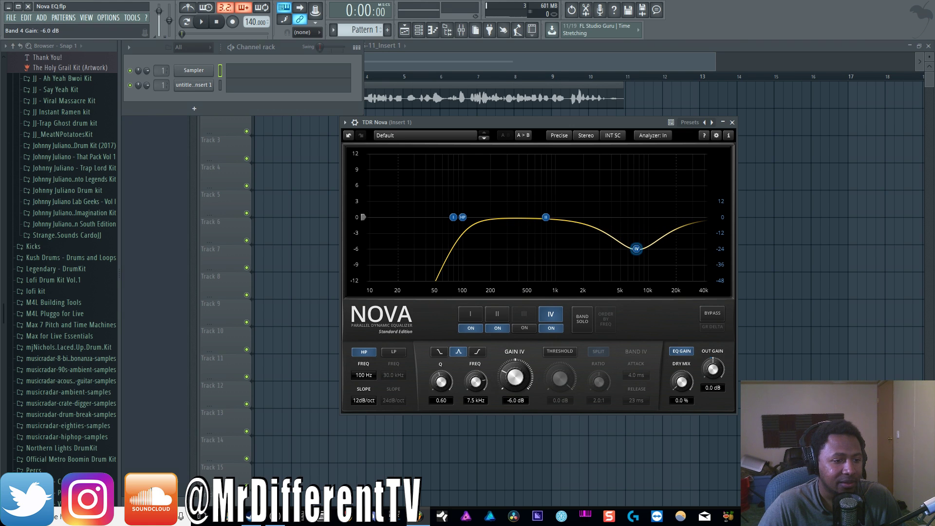
left_click_drag(441, 381, 441, 364)
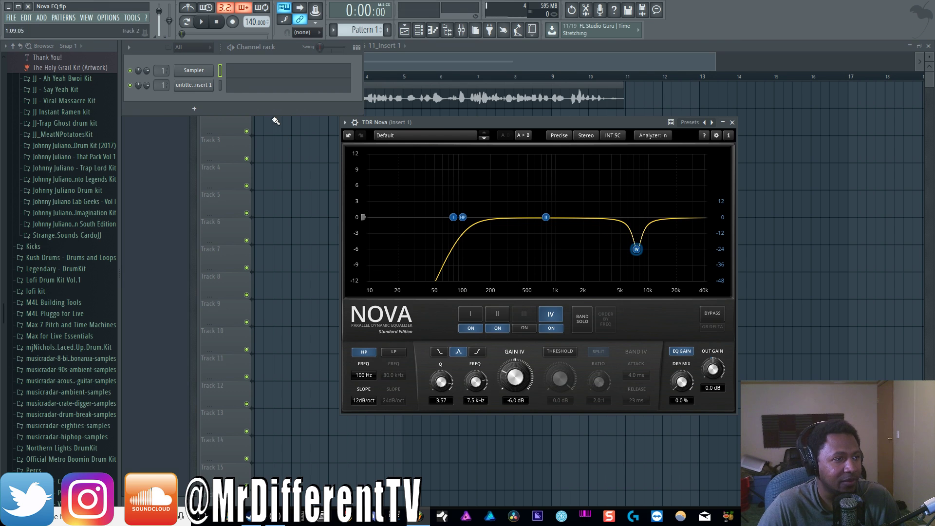
Play the vocal, switch band IV off and back on to compare the sound with and without the cut, and stop playback.
left_click(205, 27)
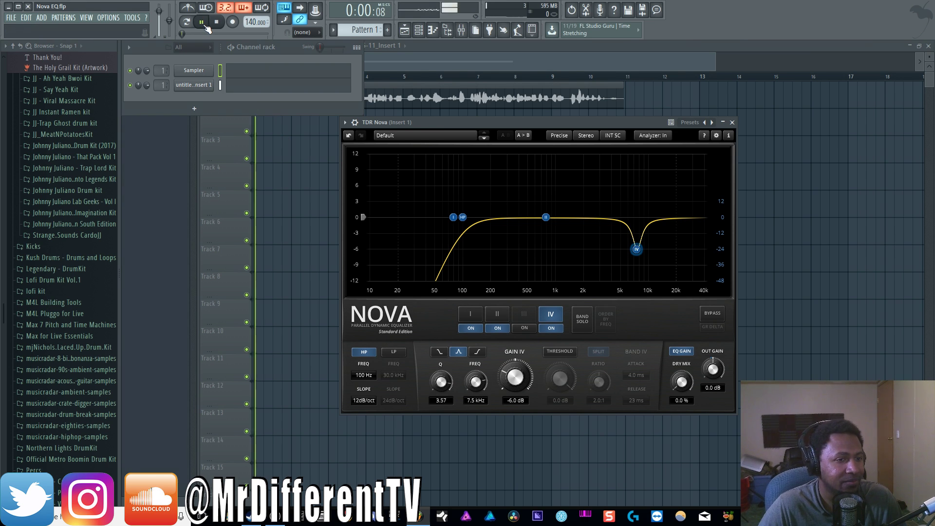
left_click(553, 331)
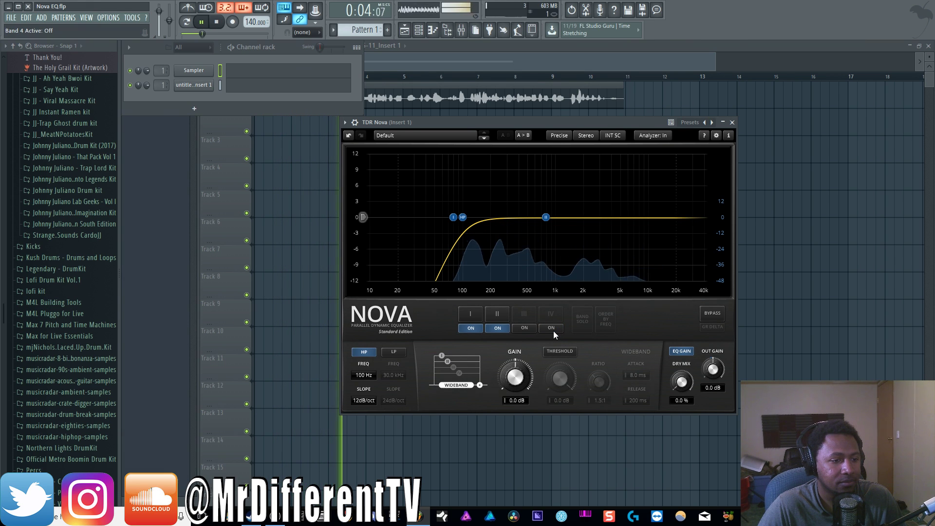
left_click(554, 330)
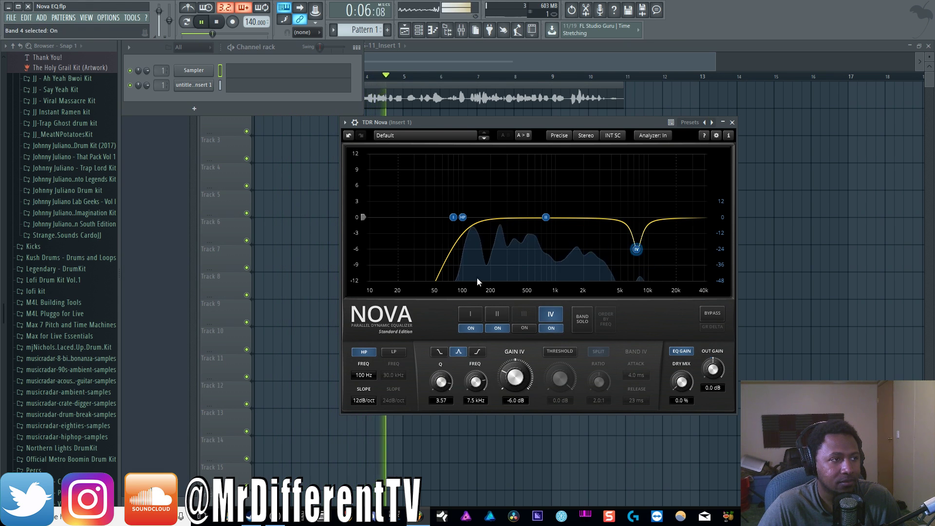
left_click(217, 23)
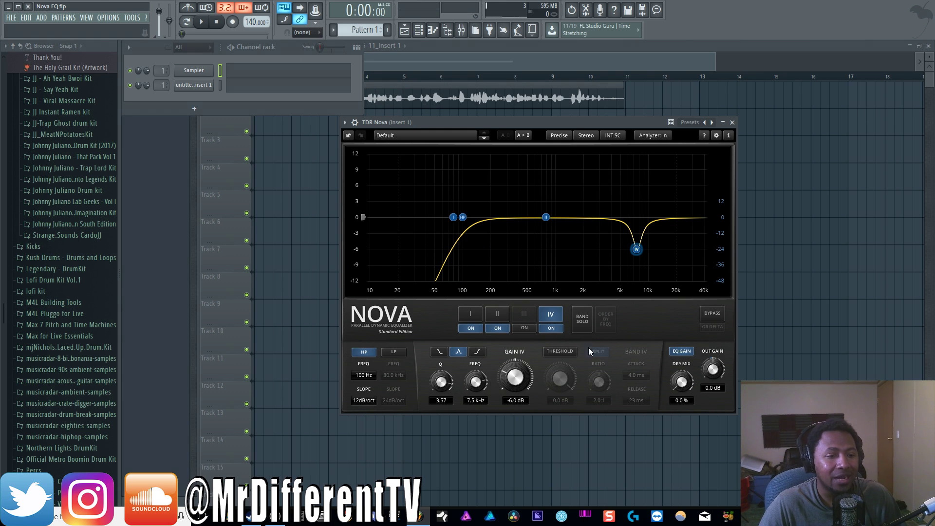
Reset band IV's gain to 0.0 dB, enable its threshold at about -12.4 dB and audition it briefly.
double_click(517, 385)
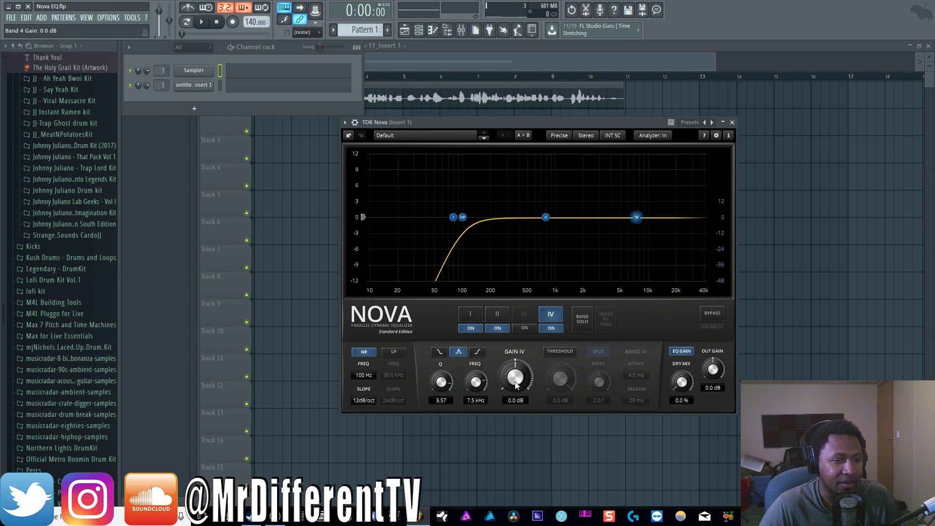
left_click(564, 356)
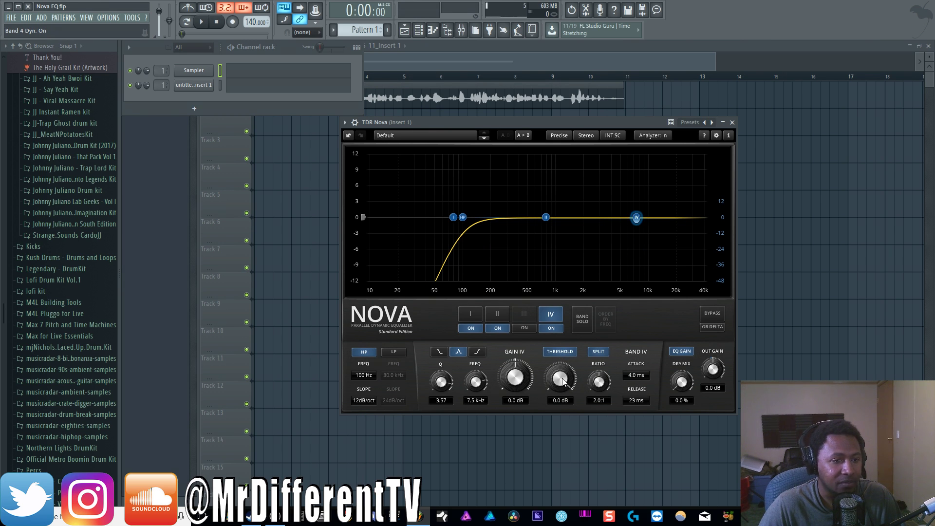
left_click_drag(564, 381, 564, 385)
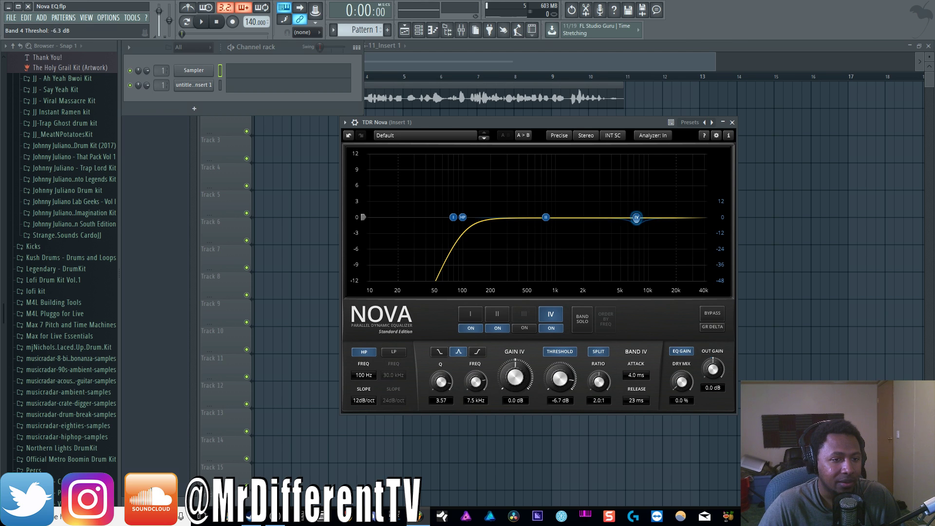
left_click_drag(560, 378, 560, 379)
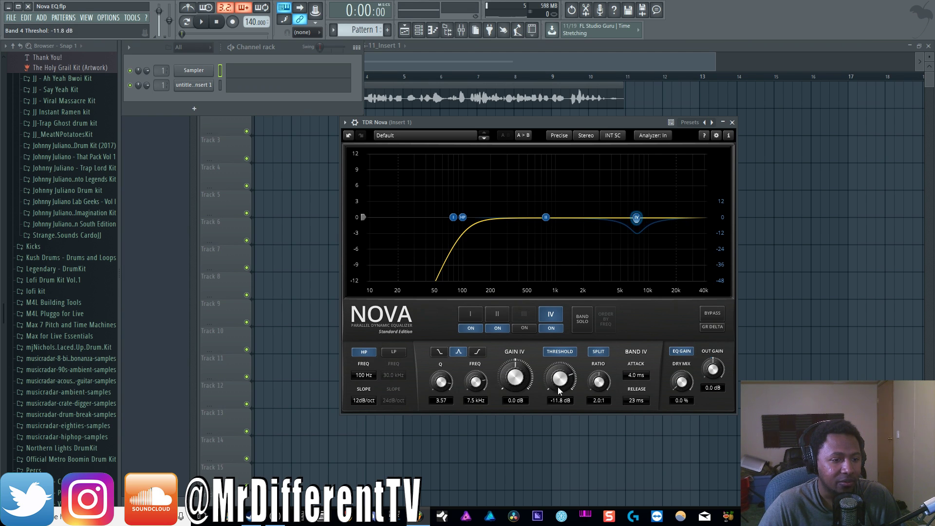
left_click_drag(560, 378, 560, 375)
left_click(201, 22)
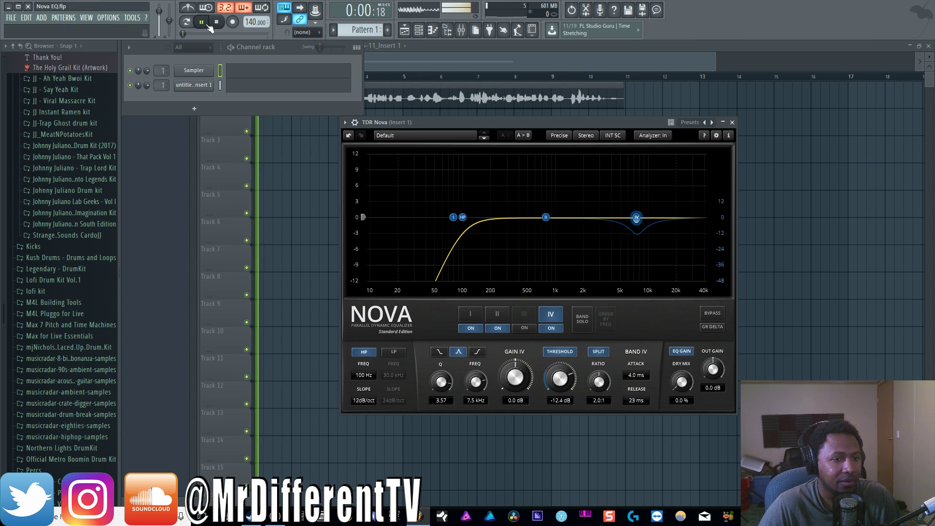
left_click(215, 23)
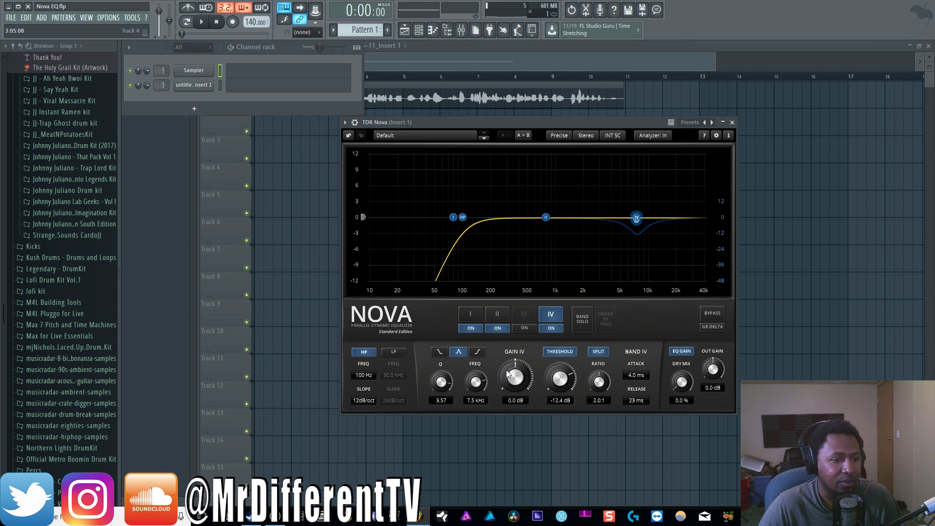
Lower band IV's gain to -3.2 dB and its Q to 2.75.
left_click_drag(508, 374, 508, 376)
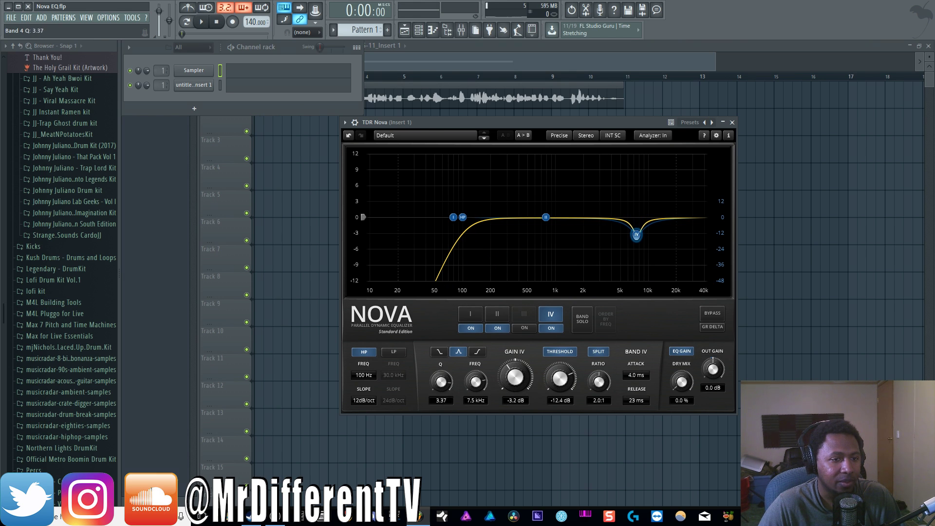
left_click_drag(440, 381, 441, 385)
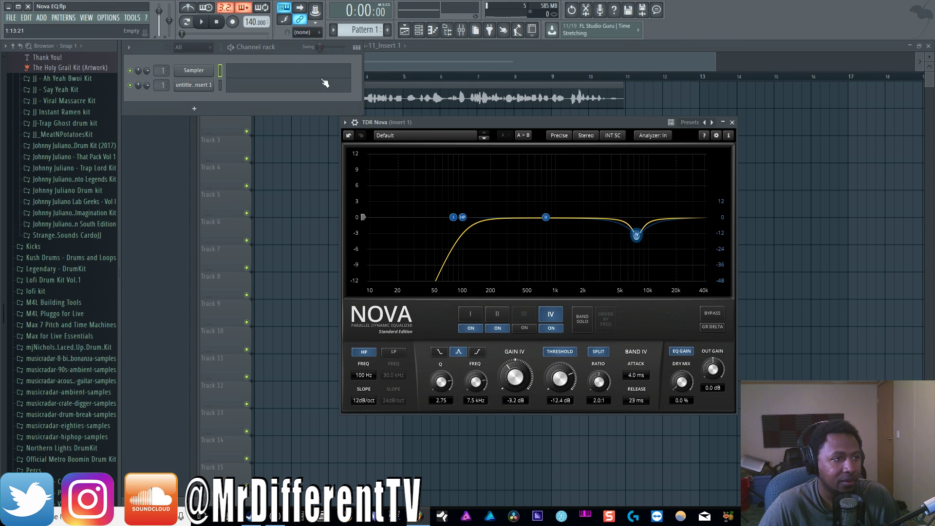
Play the vocal while setting band IV's threshold to -28.5 dB, its gain to -5.1 dB and its Q to 2.49.
left_click(210, 23)
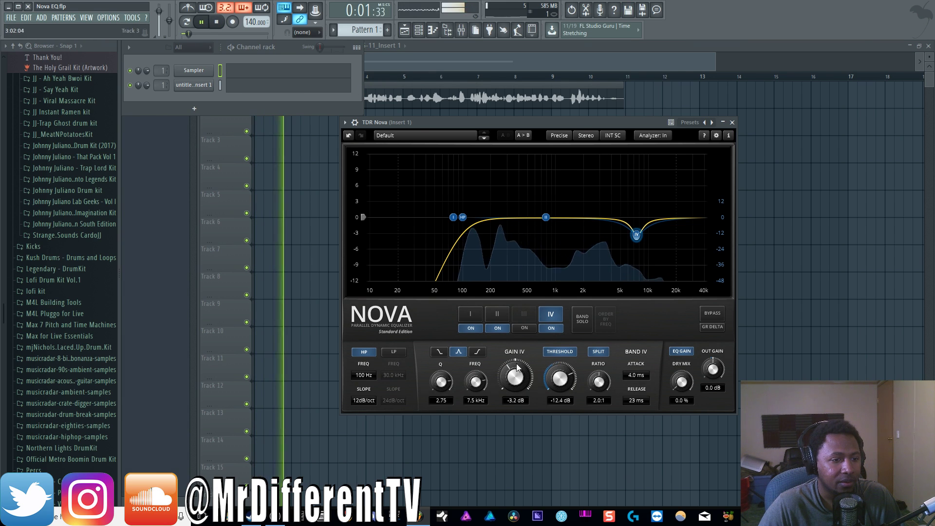
left_click_drag(561, 380, 561, 405)
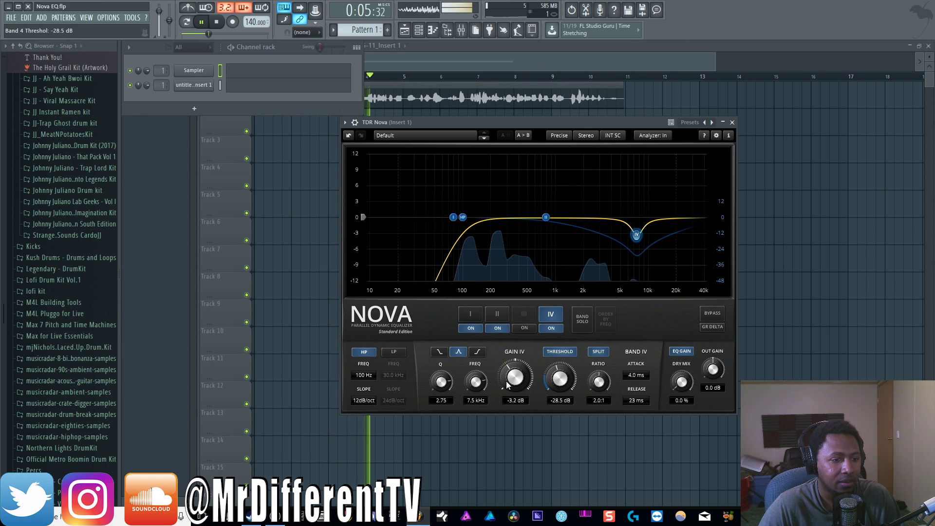
left_click_drag(515, 378, 515, 384)
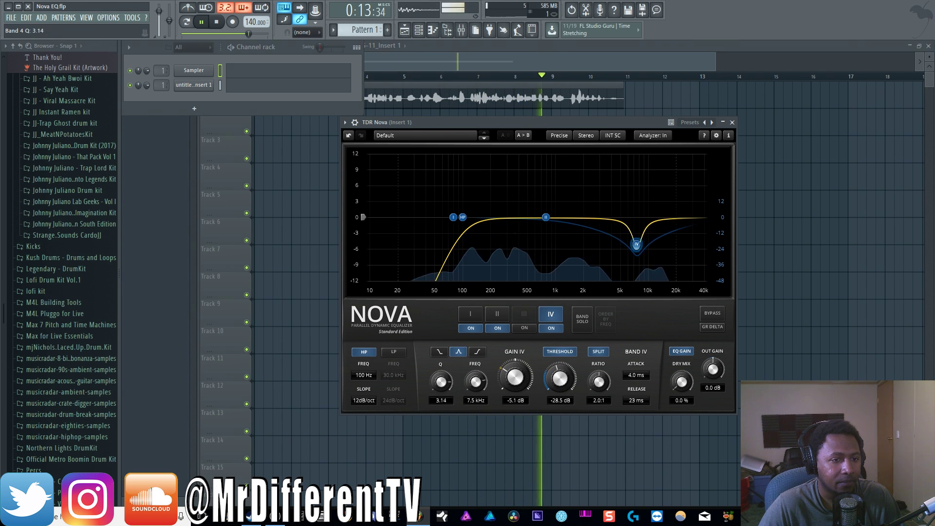
left_click_drag(441, 382, 441, 383)
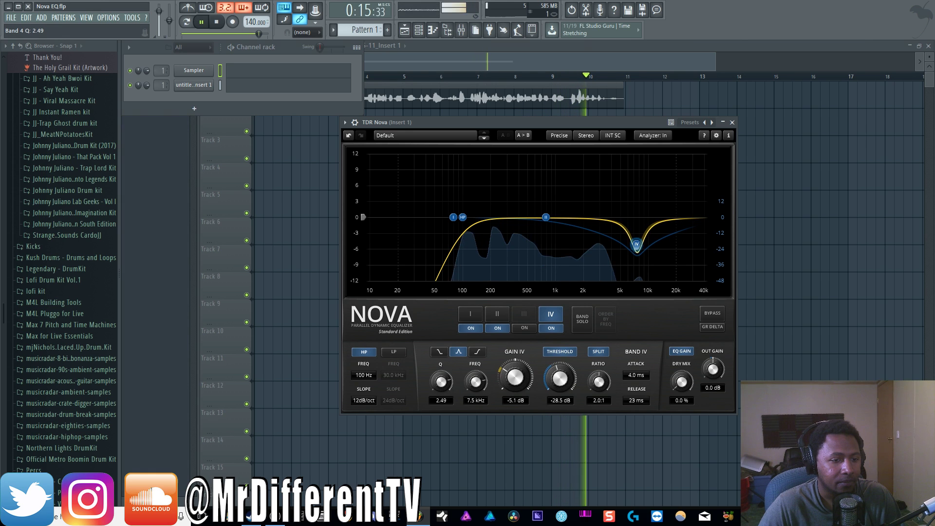
Switch band IV's split mode off and back on during playback to compare the two modes.
left_click(598, 352)
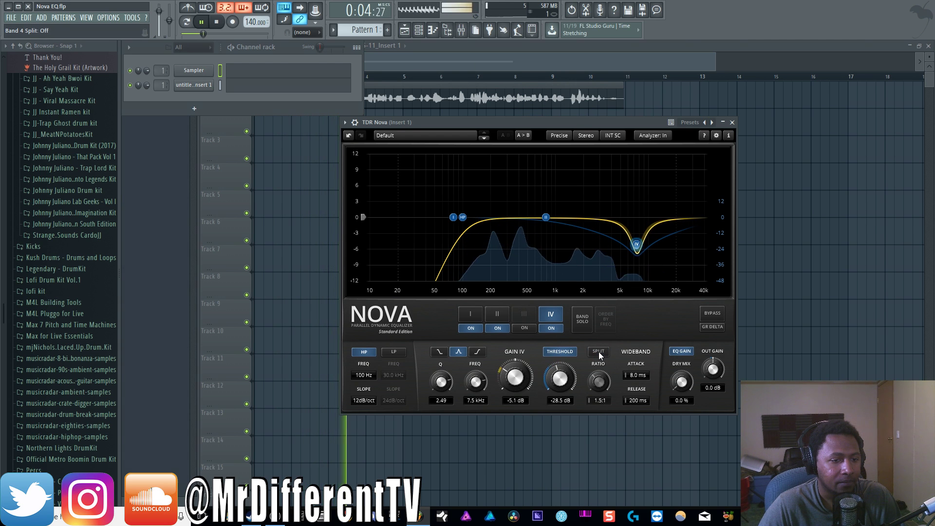
left_click(598, 351)
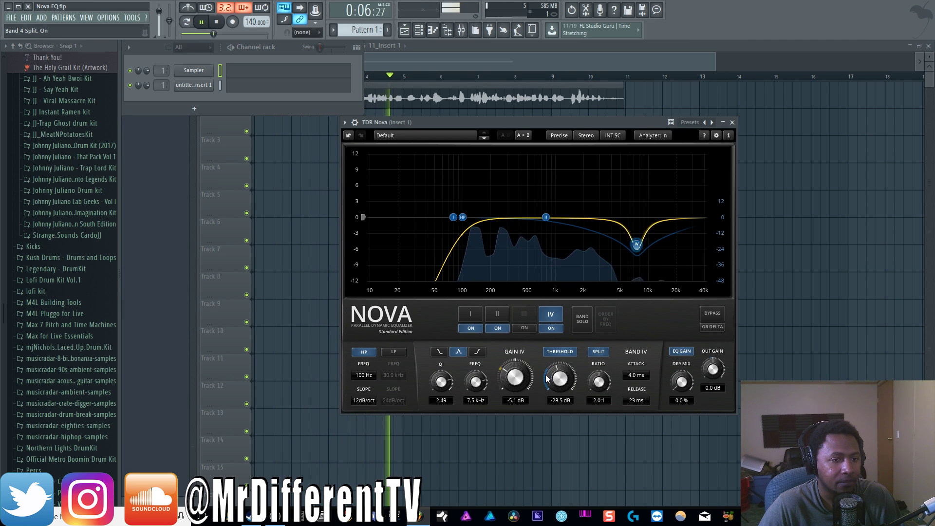
Return band IV's gain to 0.0 dB, lower its threshold to about -34.5 dB and stop playback.
left_click_drag(515, 377, 516, 363)
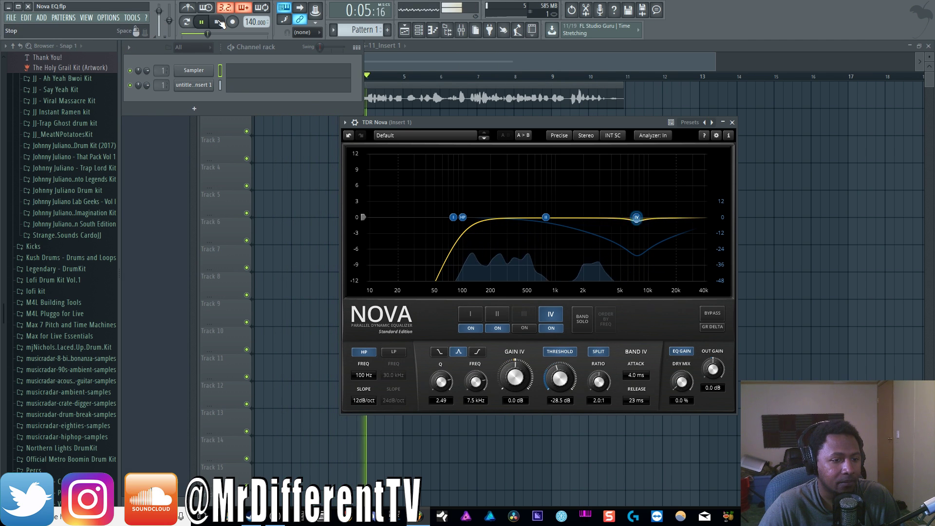
left_click_drag(561, 378, 561, 390)
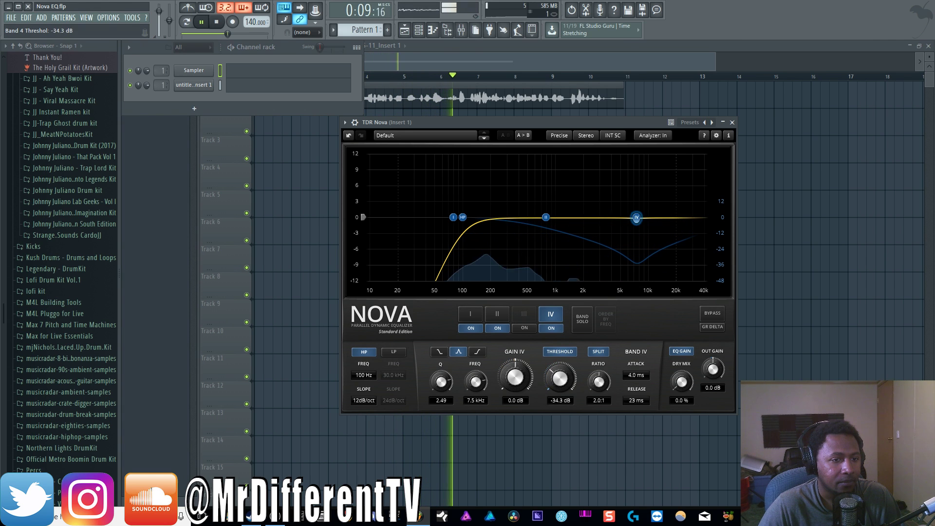
key("space")
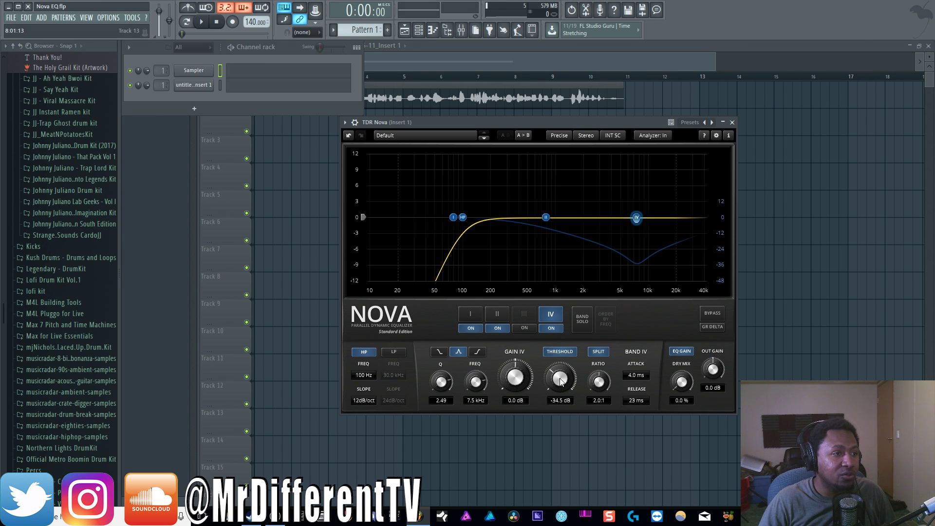
Raise band IV's Q to 6.00 while the vocal plays, stop playback and toggle the band's threshold off and back on.
left_click(201, 22)
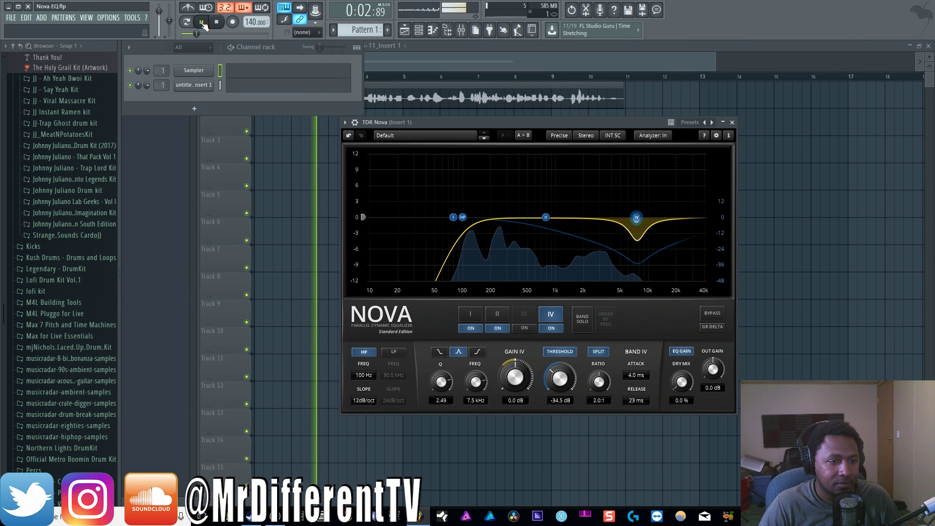
mouse_move(442, 379)
left_mouse_down()
mouse_move(442, 398)
mouse_move(442, 370)
left_mouse_up()
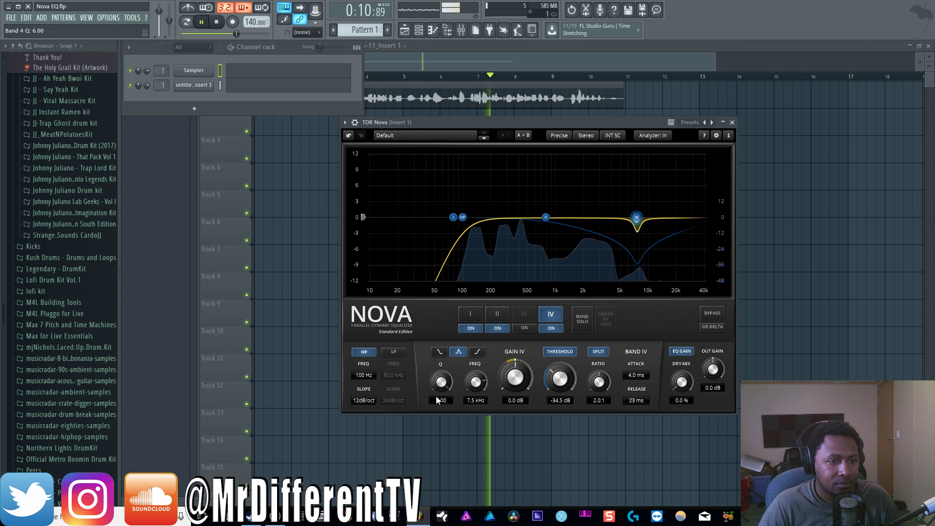
left_click(217, 22)
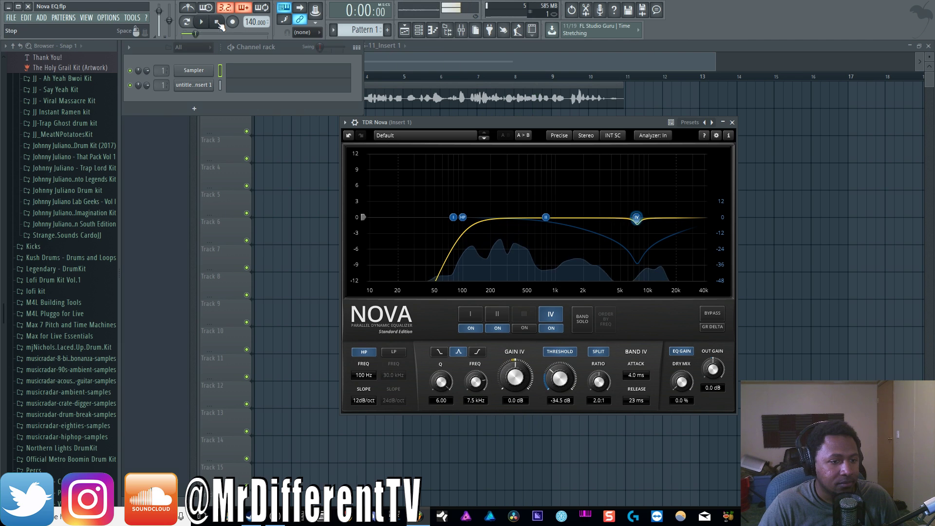
left_click(567, 352)
left_click(567, 351)
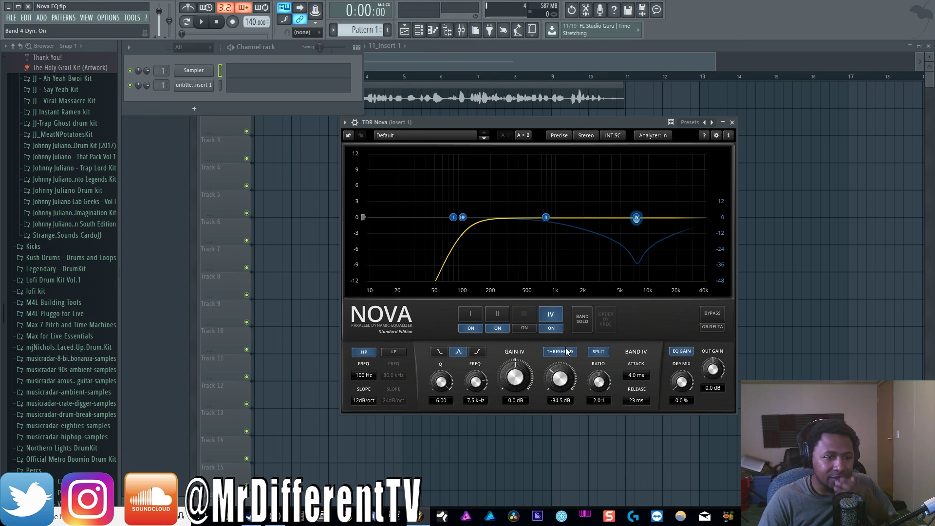